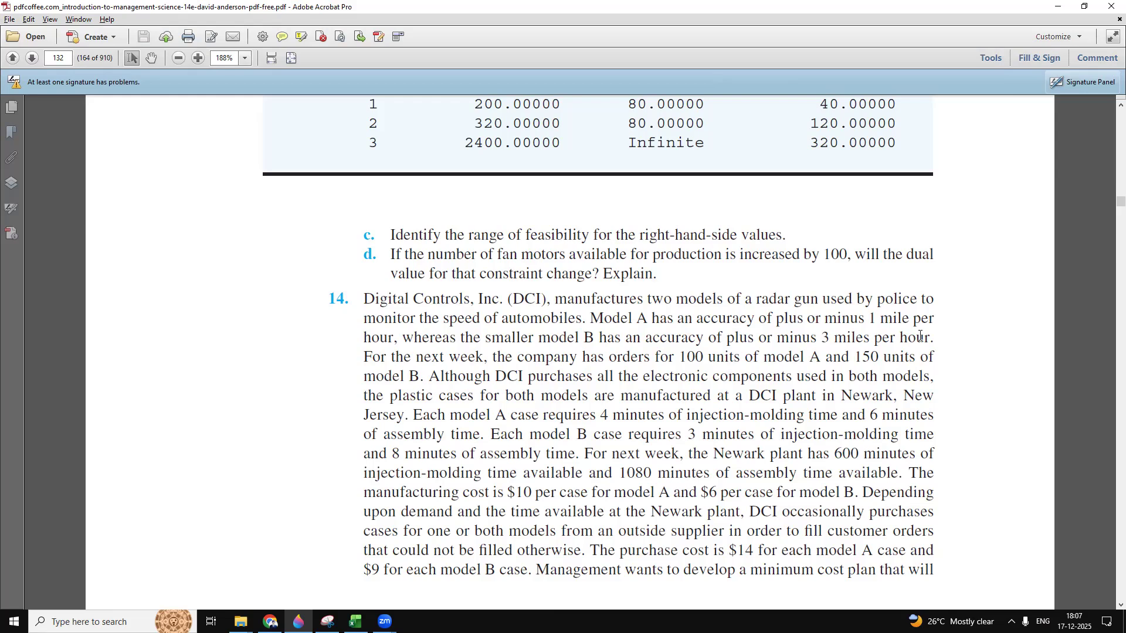
Step: Read Problem 14 on Digital Controls, Inc. through its decision variables, highlighting the order, time and cost details
drag(364, 356, 933, 570)
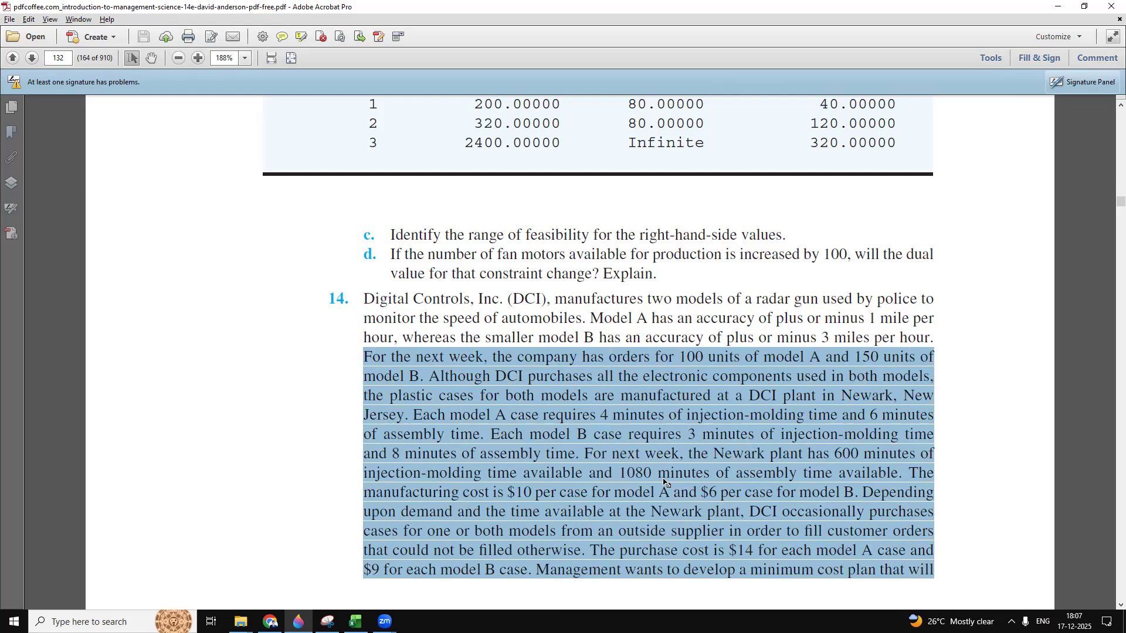
scroll(664, 482, down, 5)
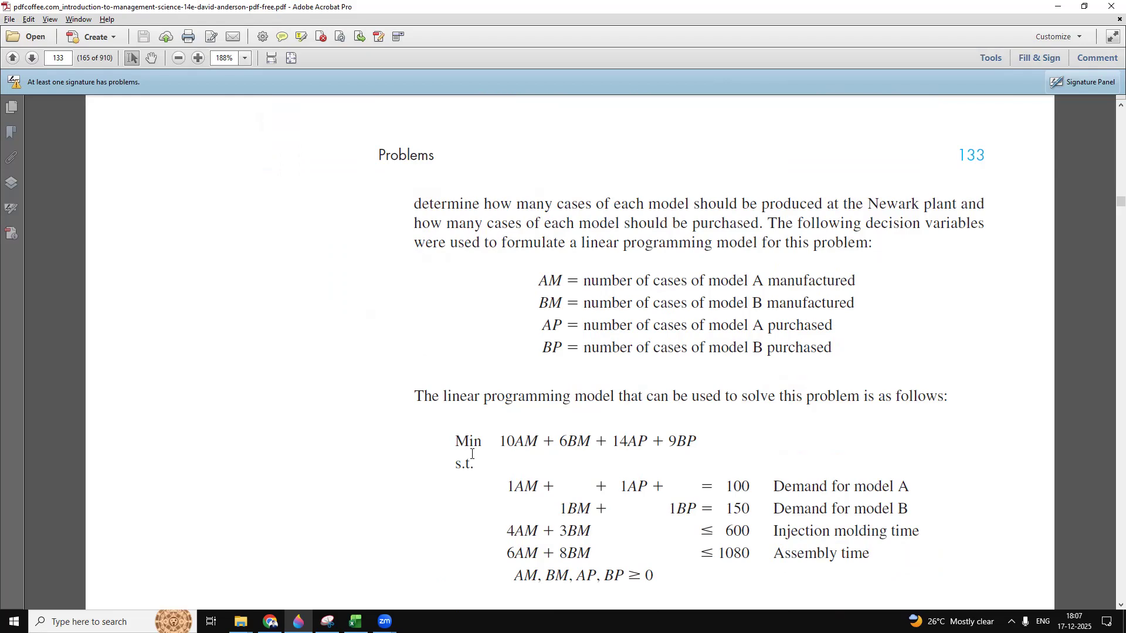
drag(454, 433, 490, 444)
scroll(560, 366, down, 5)
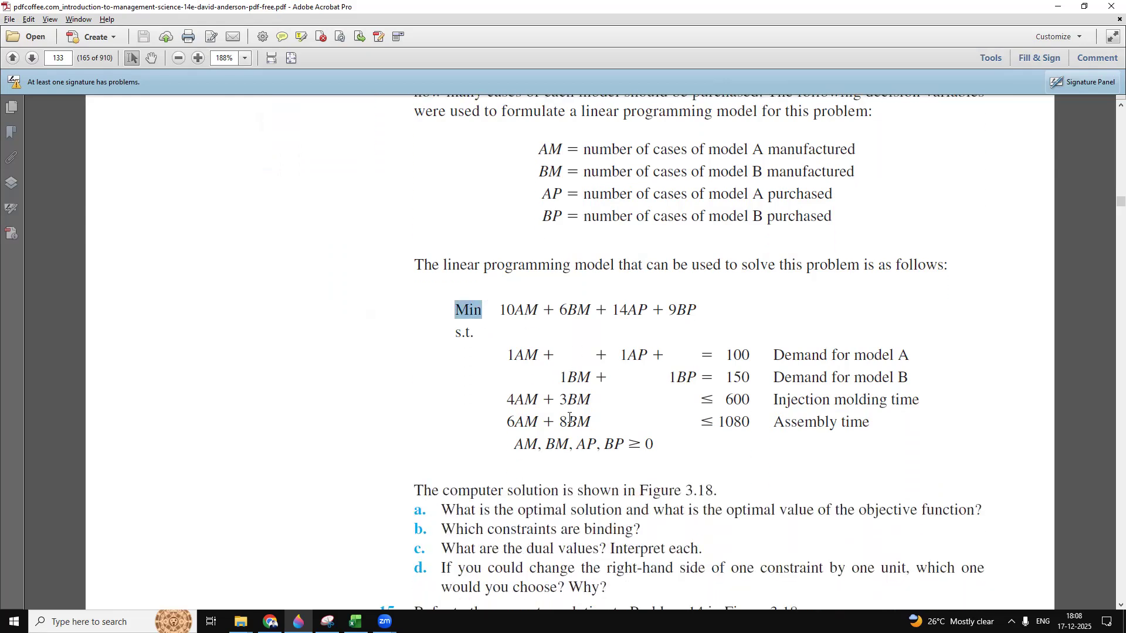
scroll(569, 417, down, 1)
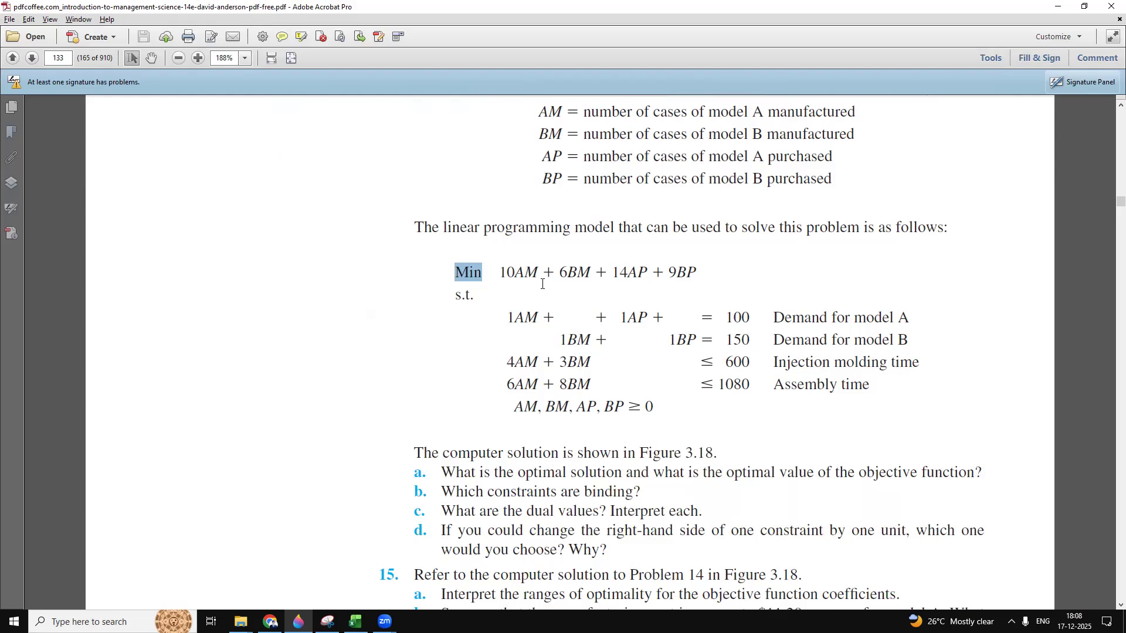
Step: Examine Problem 14's linear programming model, covering the objective function, demand and time constraints, and questions a to d
drag(505, 273, 525, 275)
click(479, 278)
drag(452, 276, 695, 273)
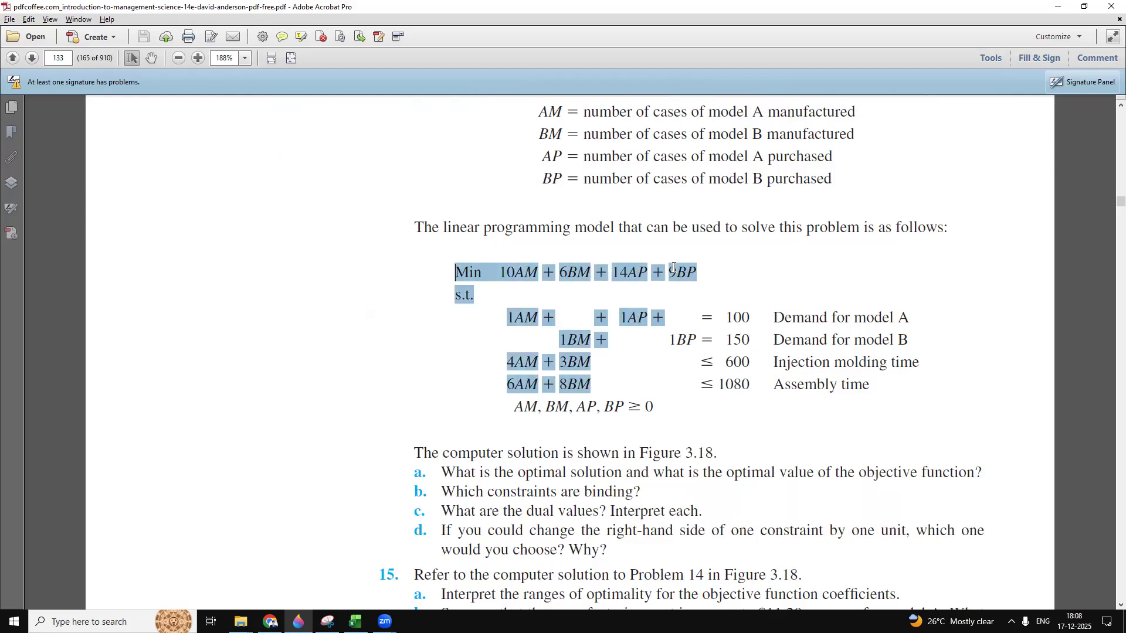
click(670, 303)
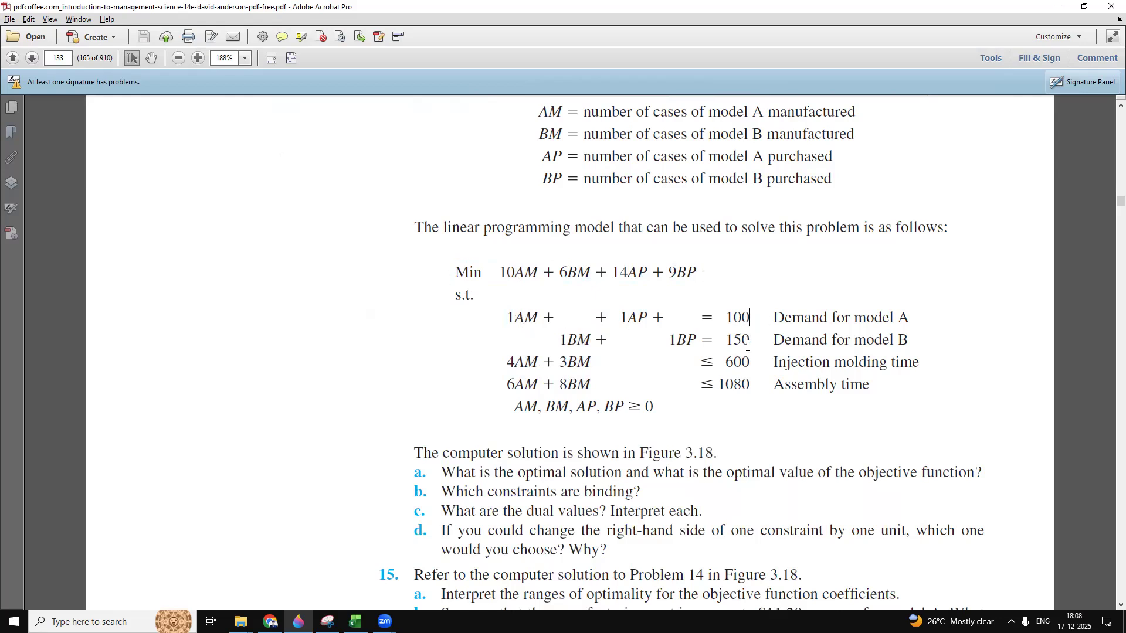
drag(511, 320, 621, 315)
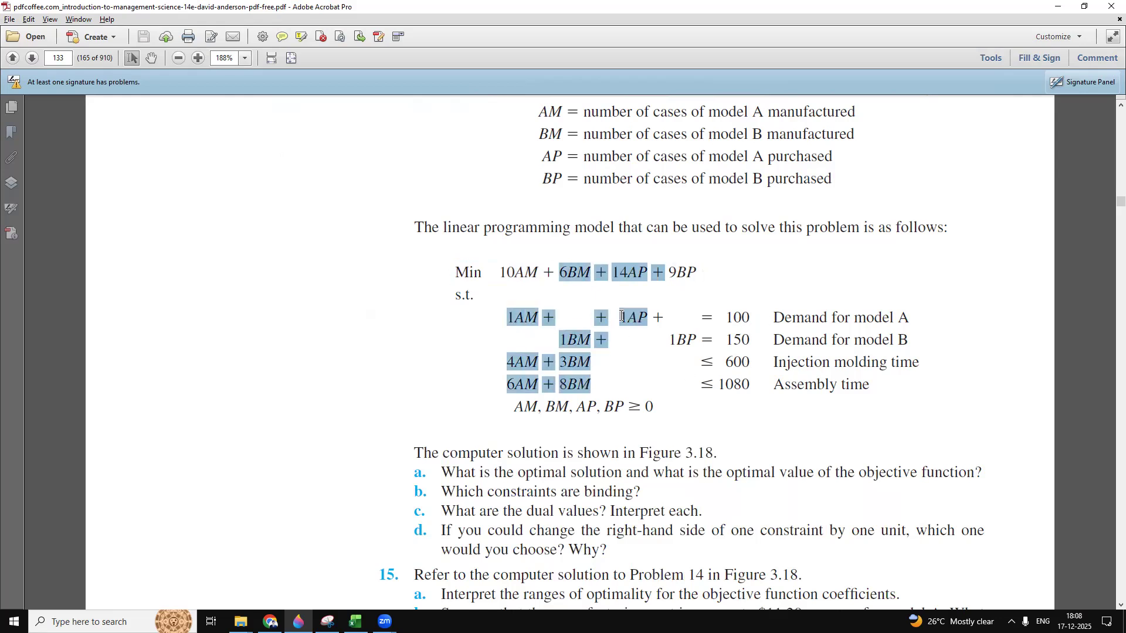
click(763, 336)
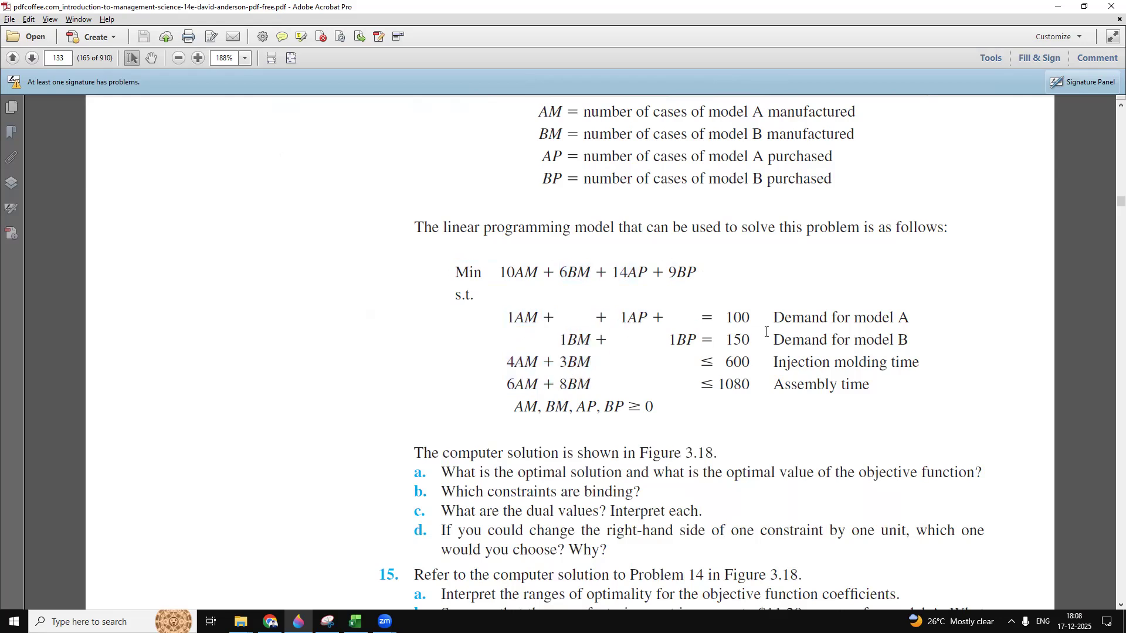
click(812, 318)
click(929, 367)
scroll(833, 392, down, 3)
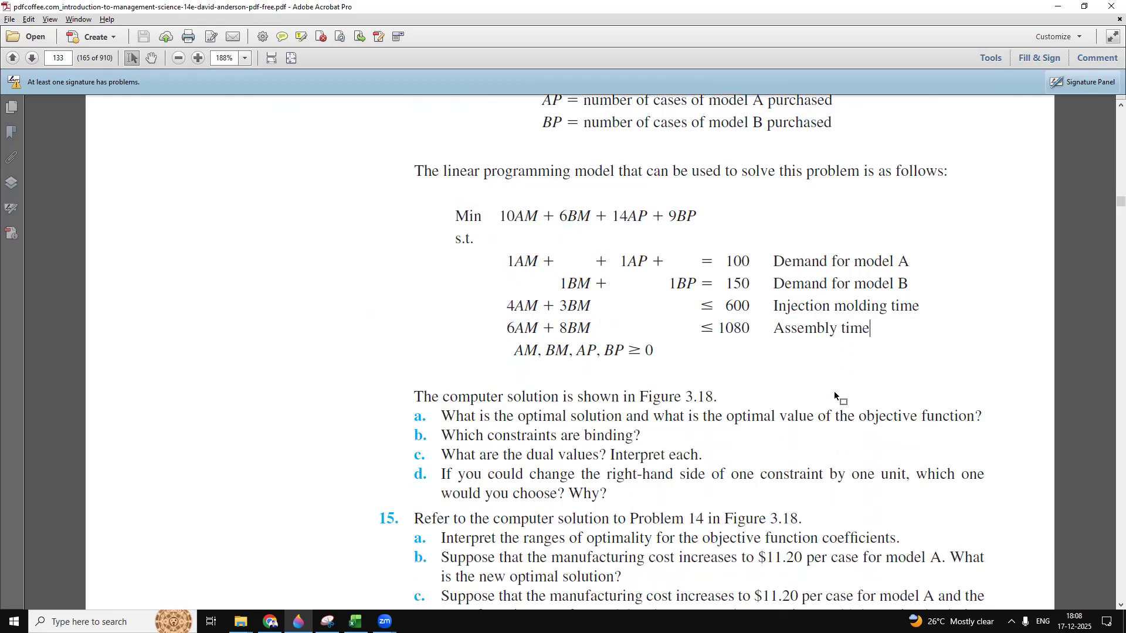
scroll(834, 392, down, 1)
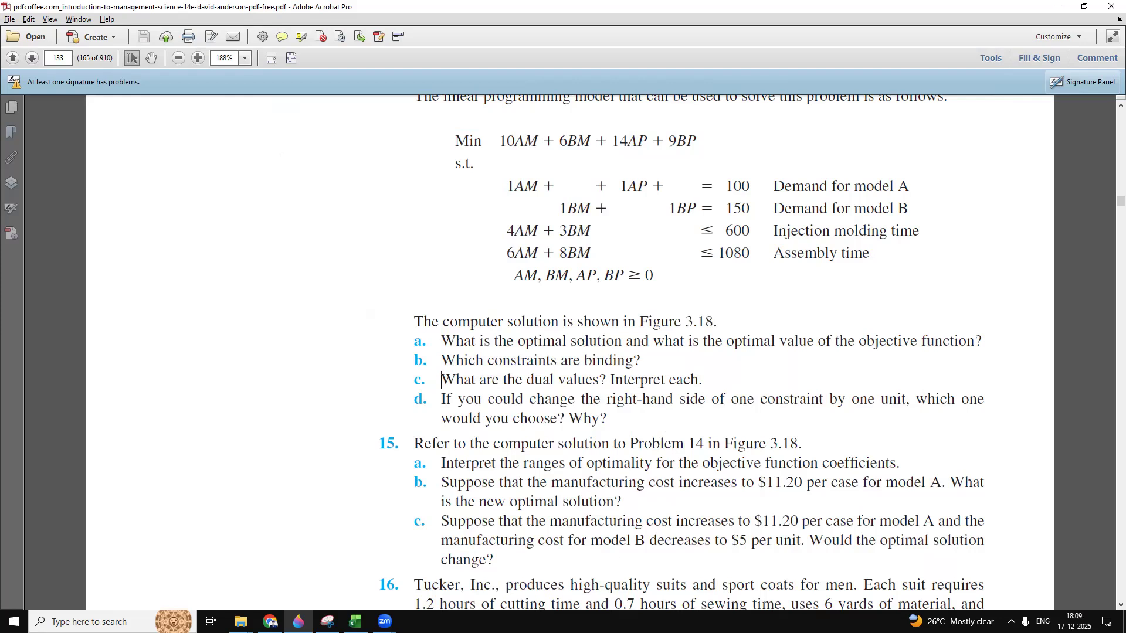
Step: Switch to the Digital Controls workbook in Excel and review the model on the Formulation sheet
click(354, 620)
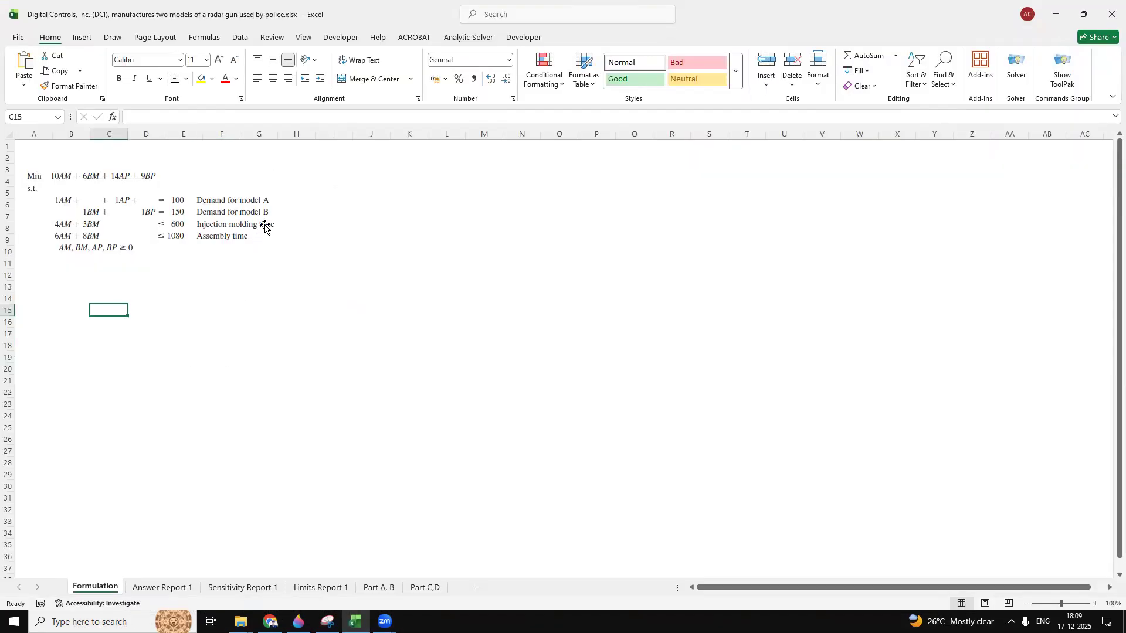
click(105, 197)
click(444, 218)
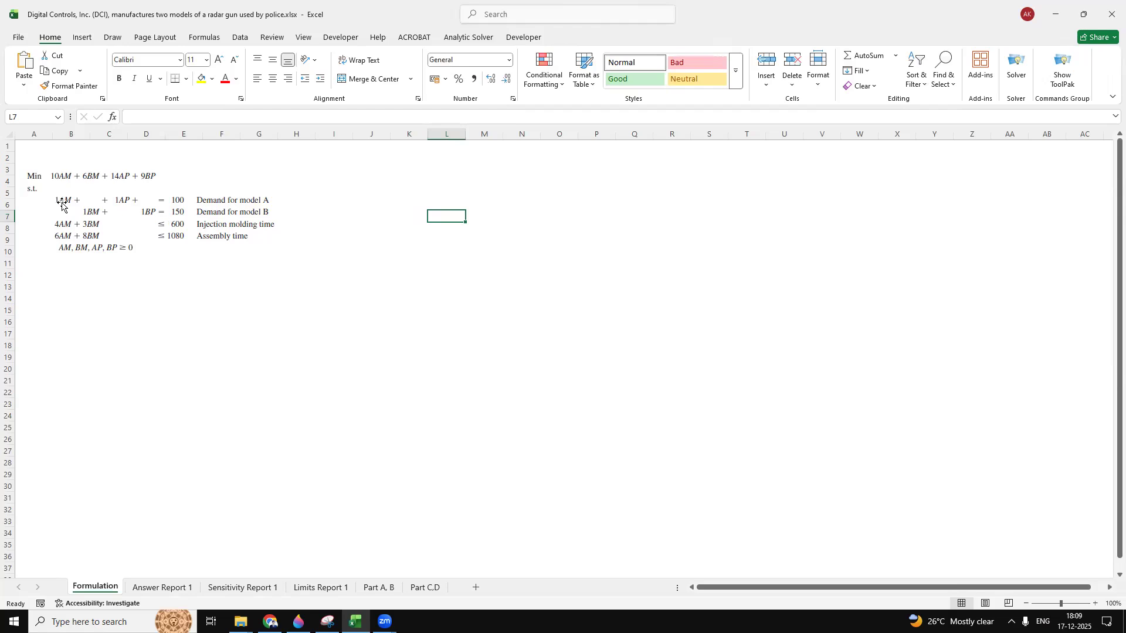
click(171, 378)
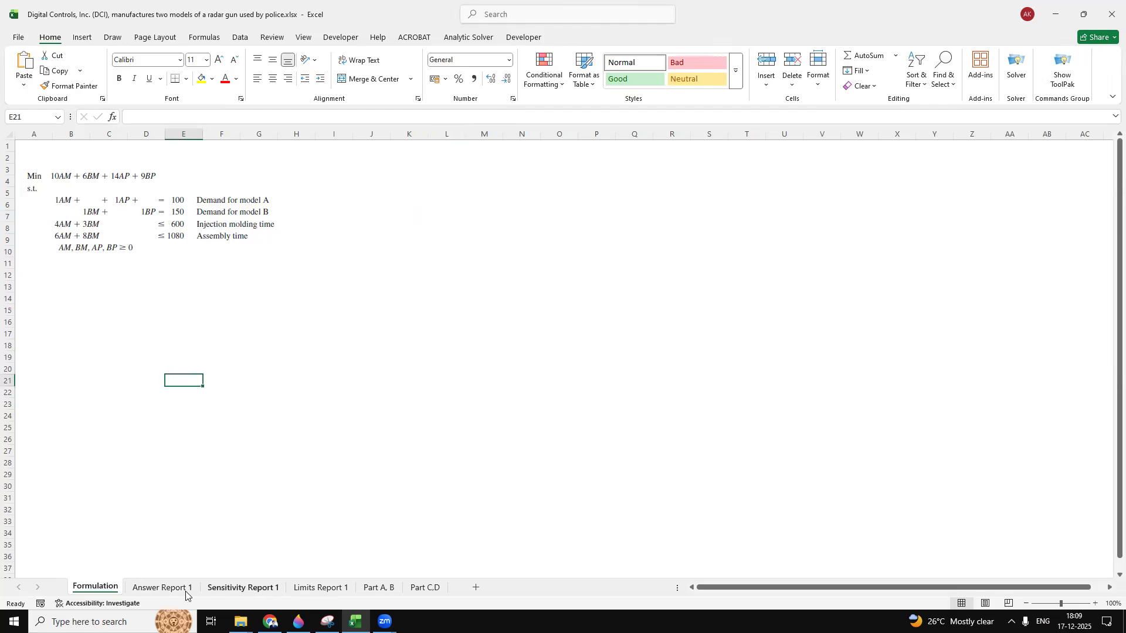
Step: Look through the Solver's Answer Report 1, Sensitivity Report 1 and Limits Report 1 sheets
click(157, 591)
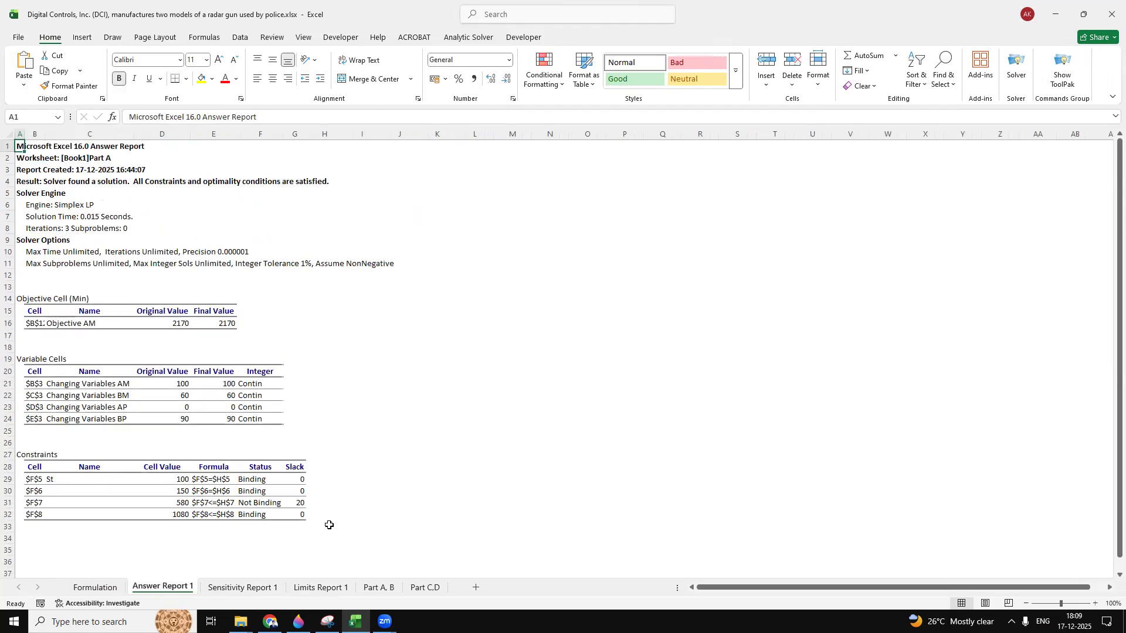
click(431, 174)
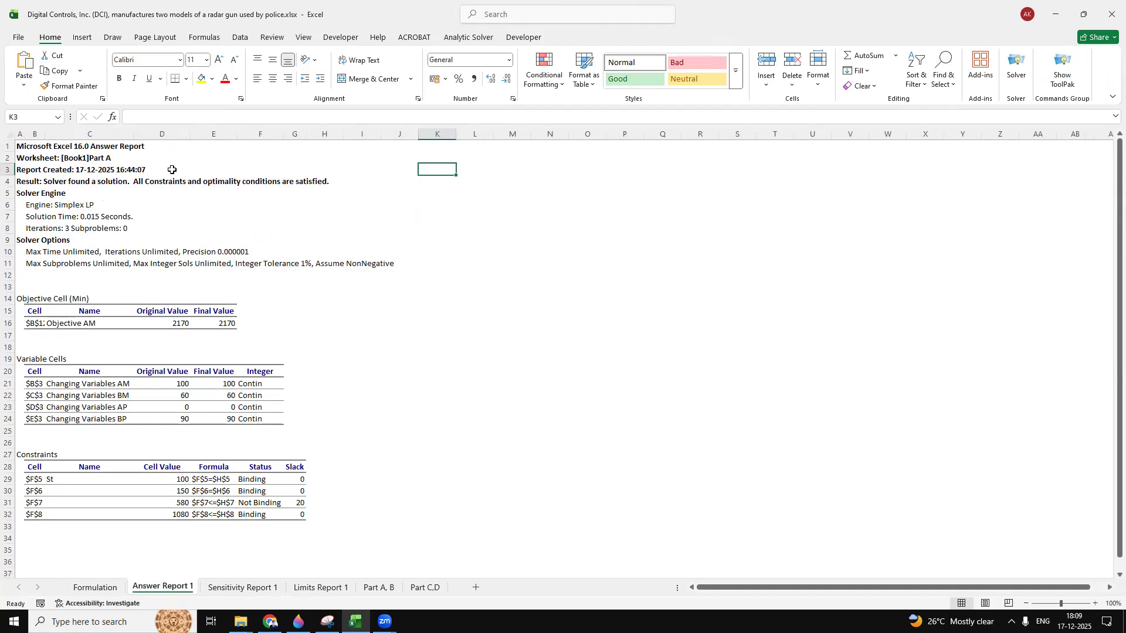
click(215, 588)
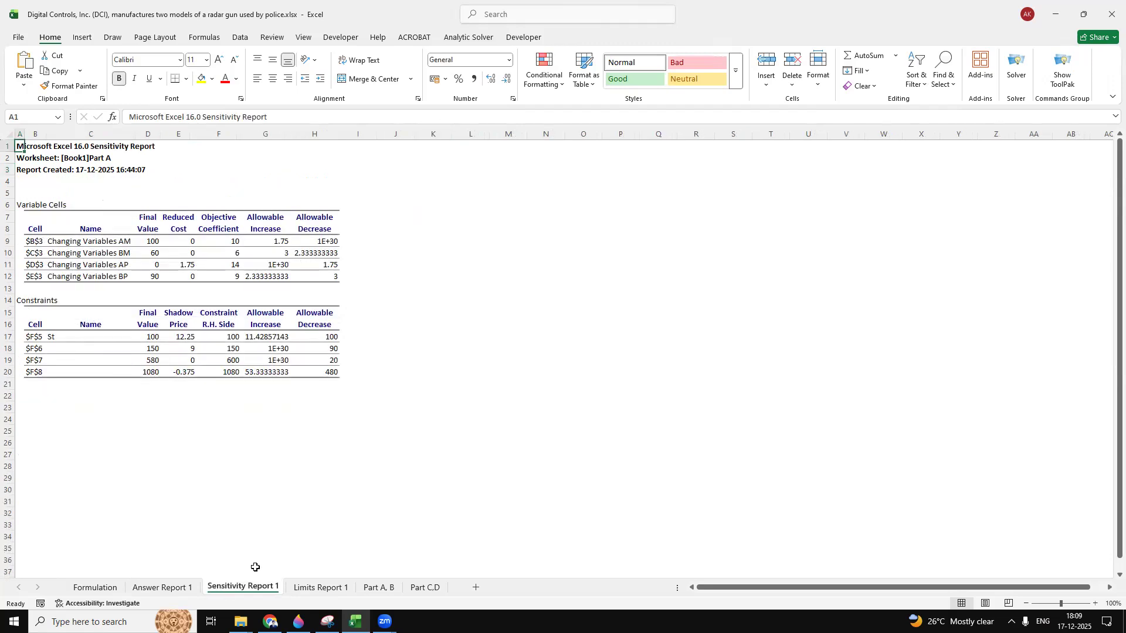
click(295, 587)
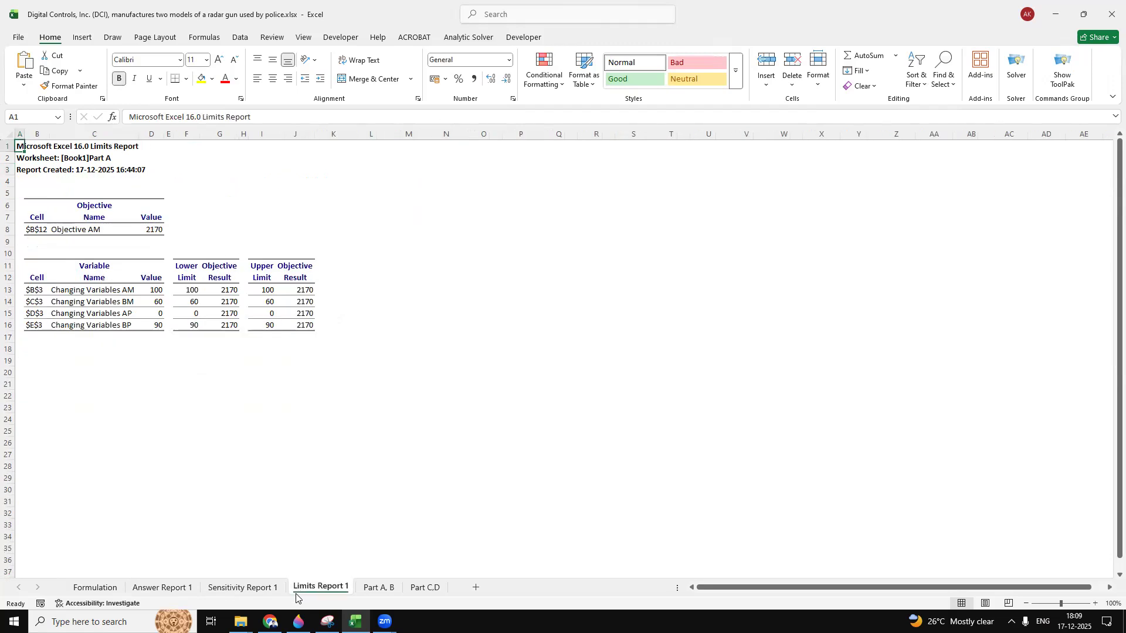
Step: Examine the Part A, B sheet for the solved model, the optimal production and purchase plan, and the binding constraints
click(385, 589)
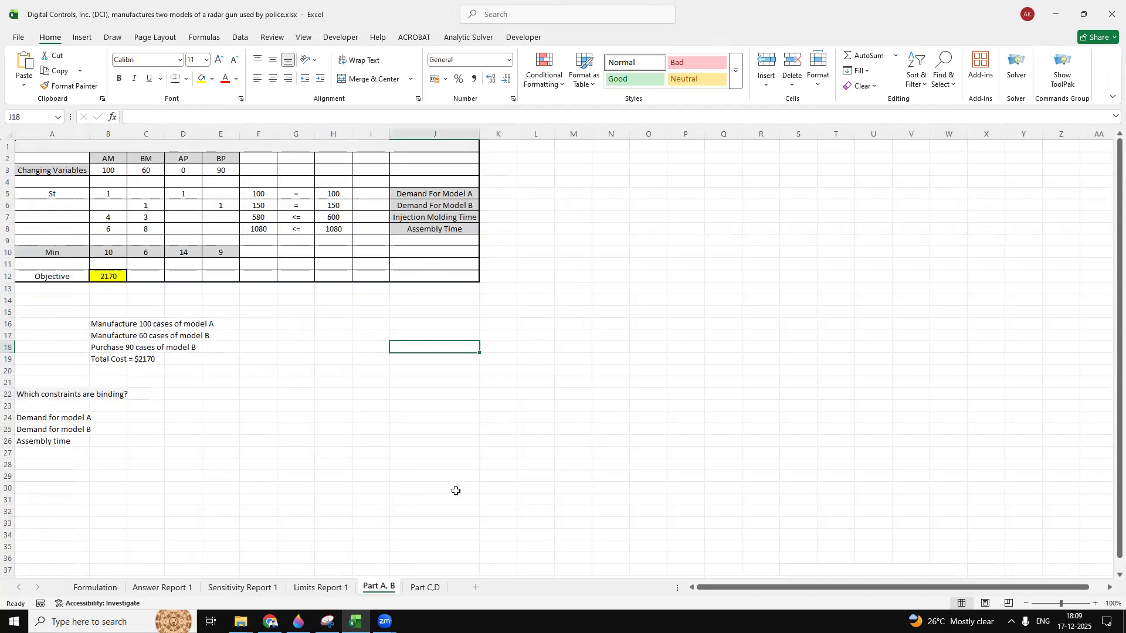
click(574, 334)
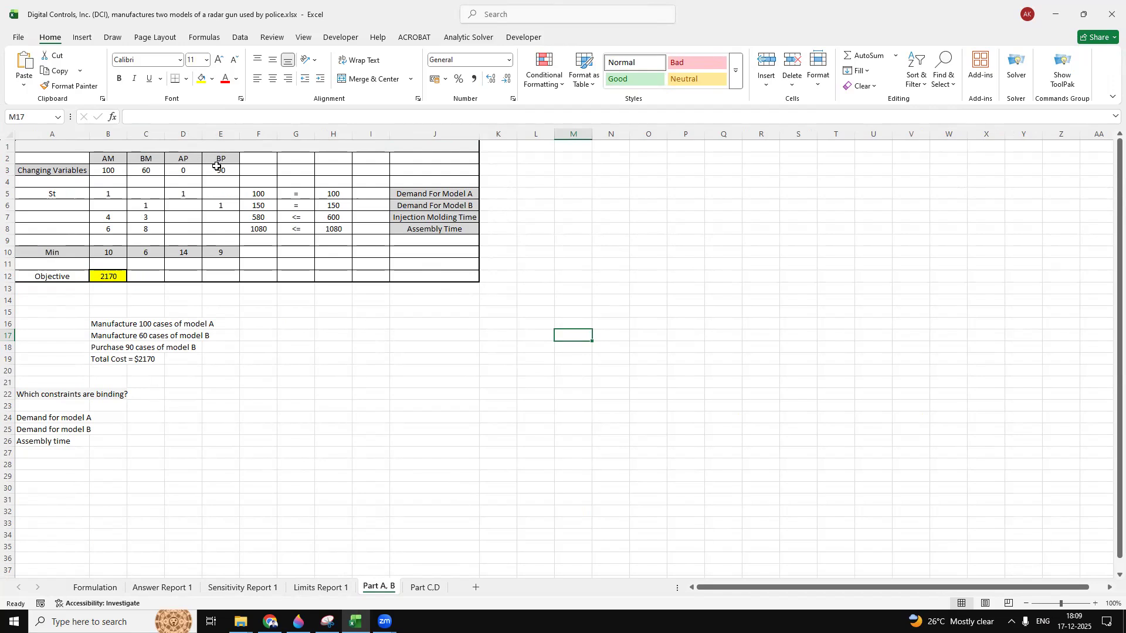
click(339, 304)
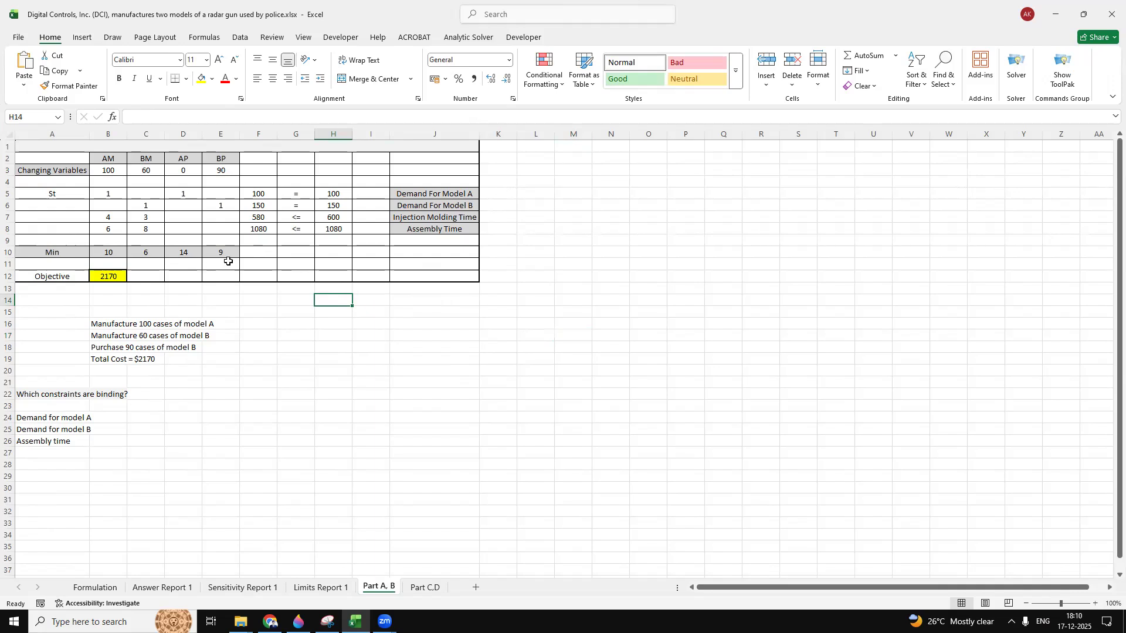
click(271, 342)
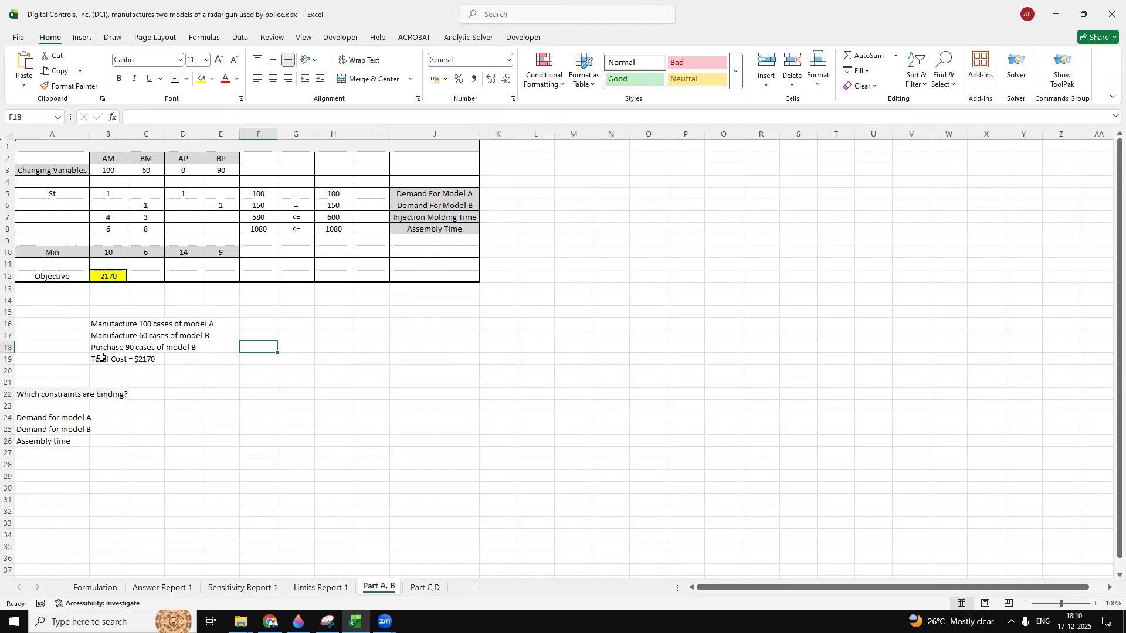
click(177, 420)
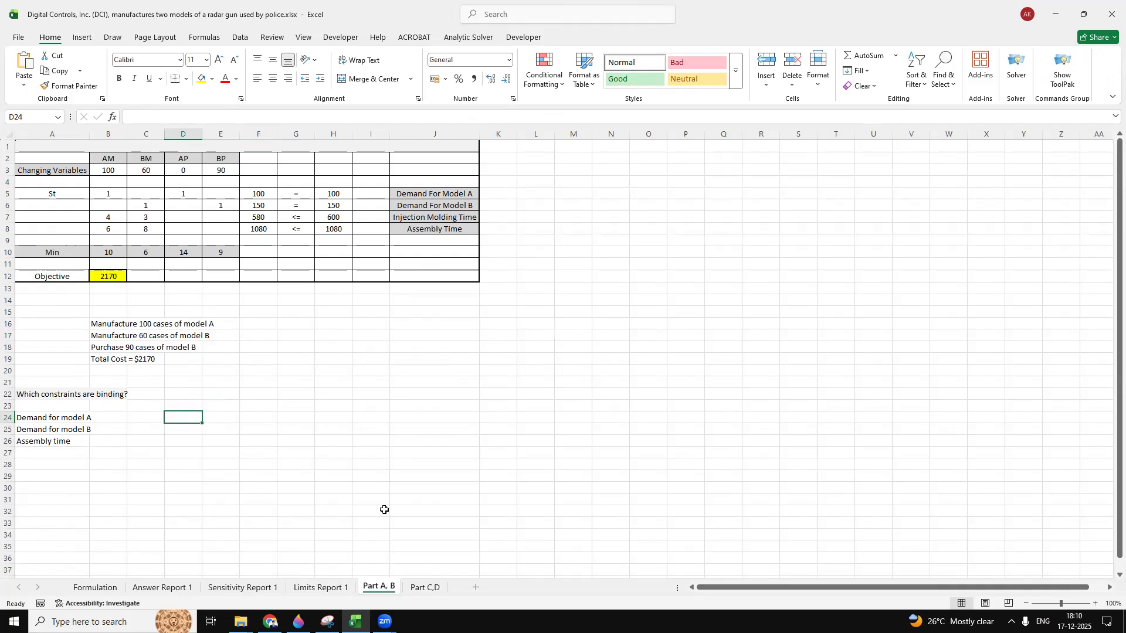
click(176, 428)
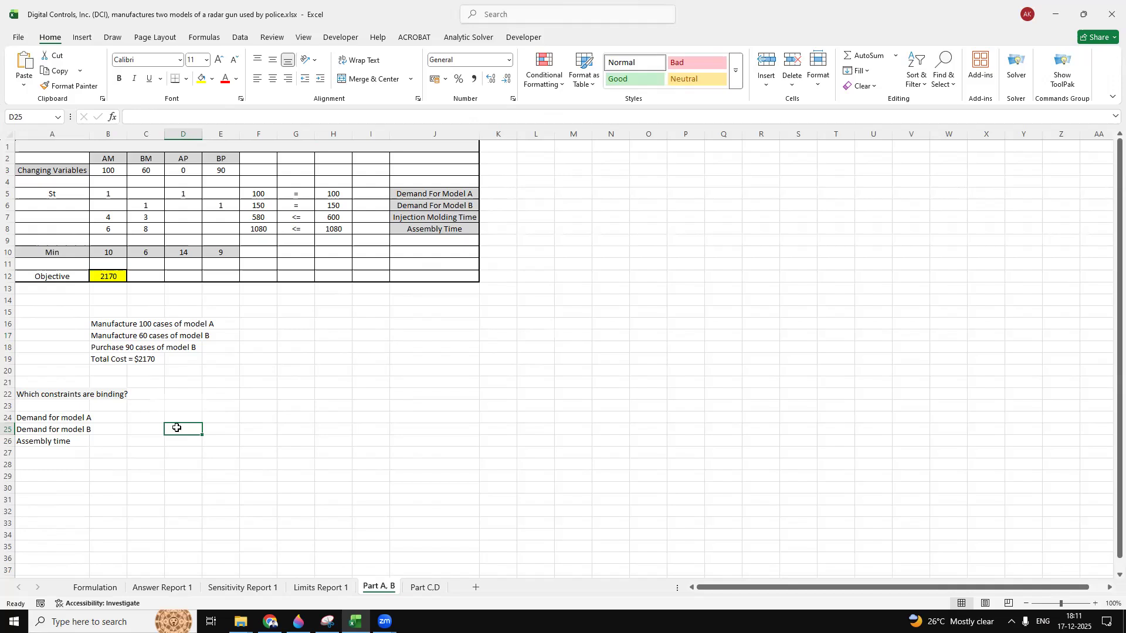
click(660, 275)
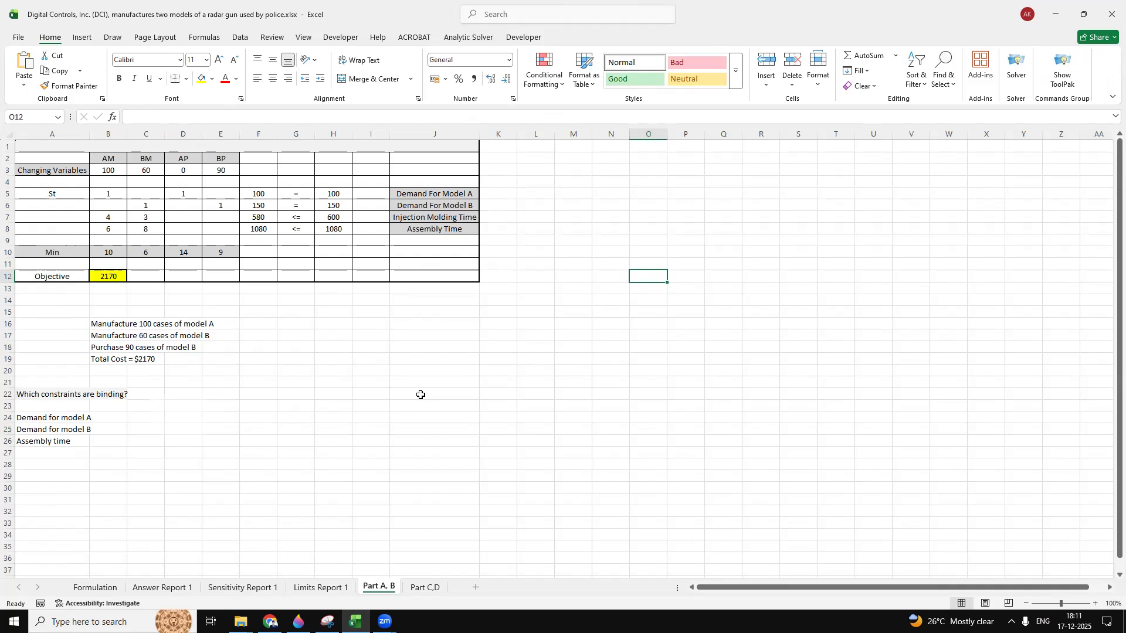
Step: Close the Digital Controls workbook and return to question a of Problem 14 in the Acrobat PDF
click(1108, 13)
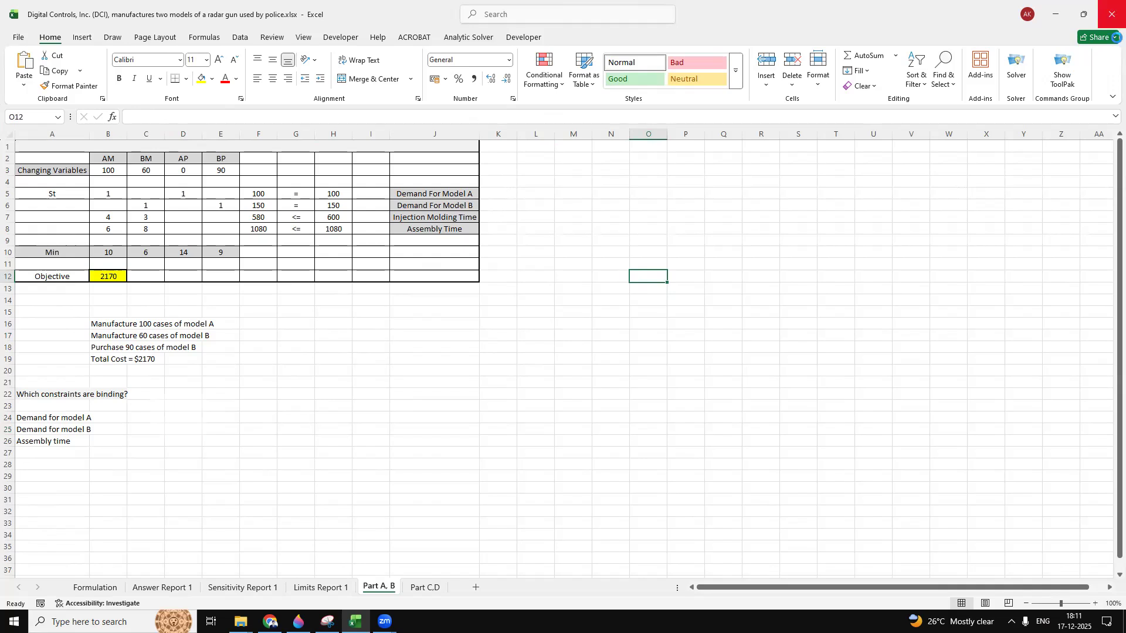
click(714, 345)
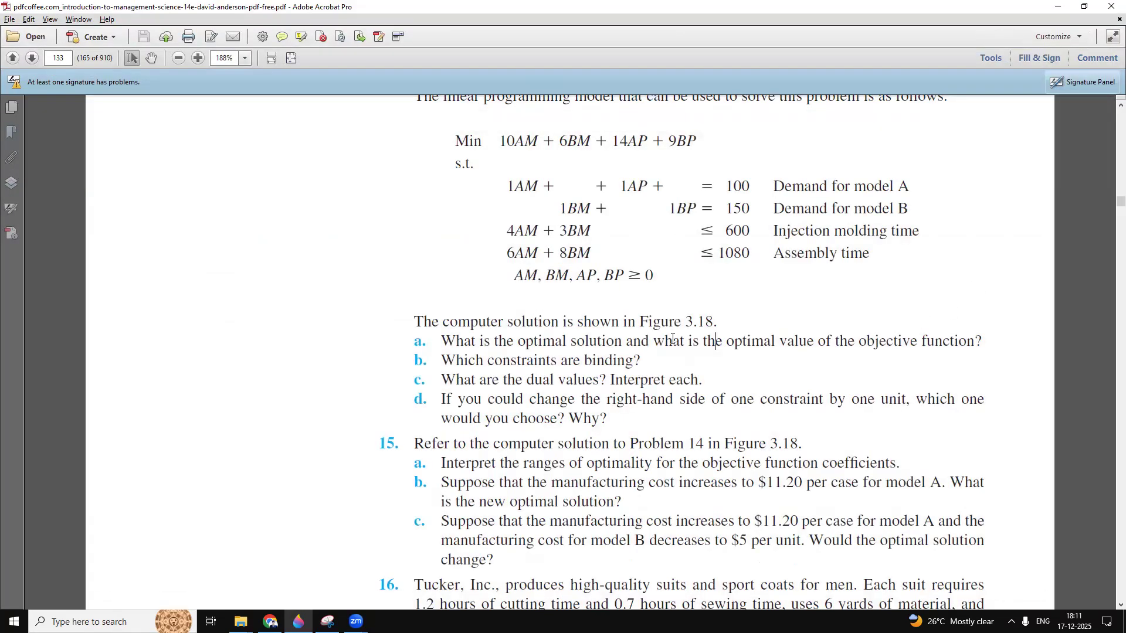